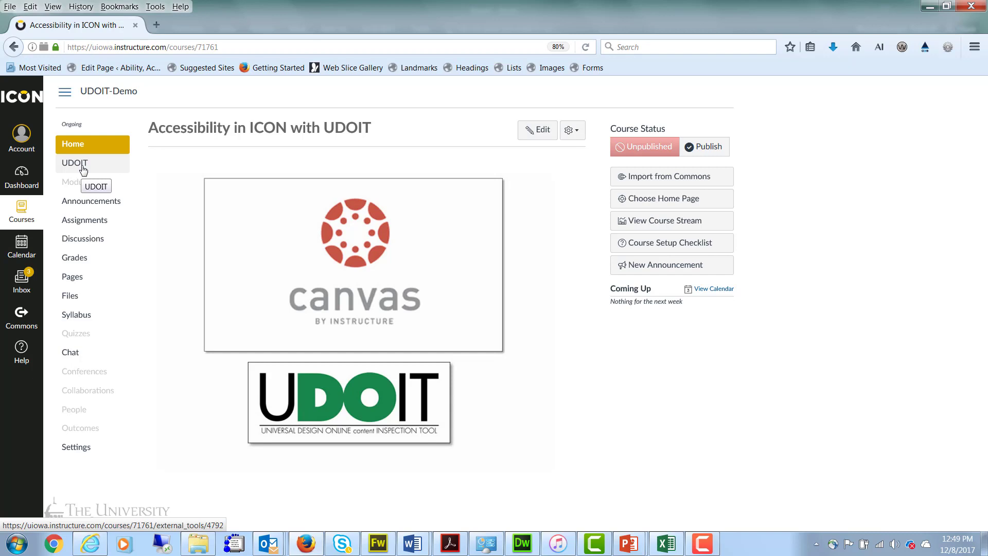
- Open the course's UDOIT tool and run the accessibility scan on all content types except Files
click(84, 170)
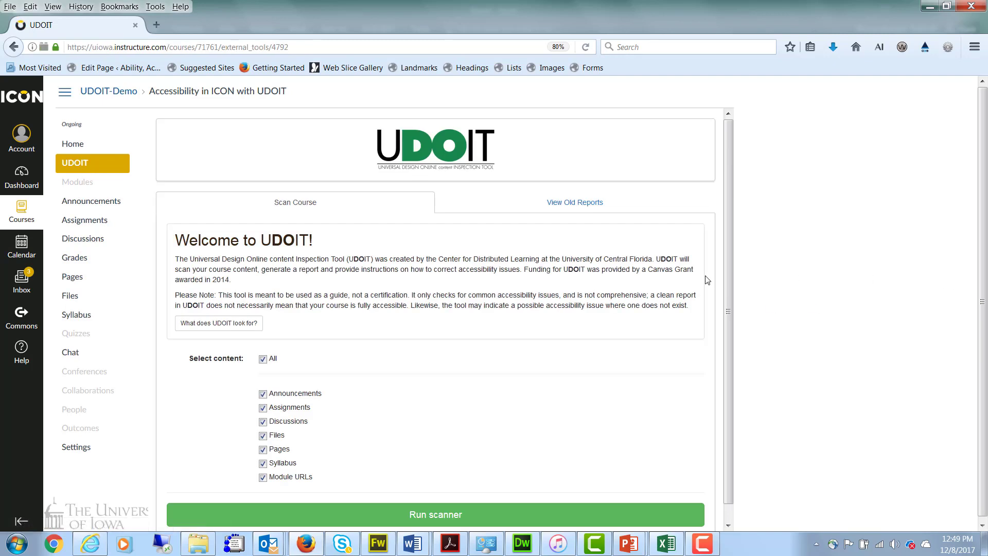
scroll(728, 291, down, 1)
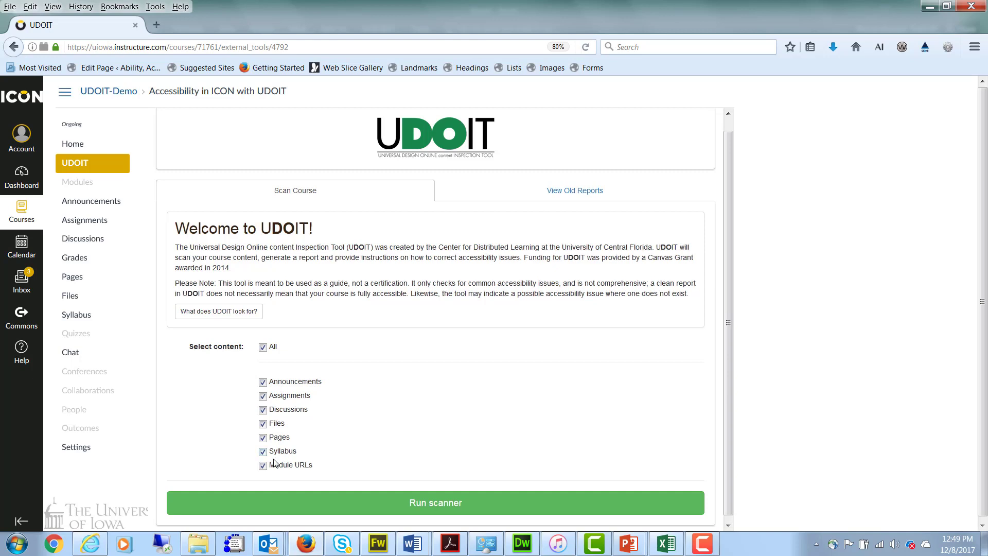
click(263, 423)
click(432, 506)
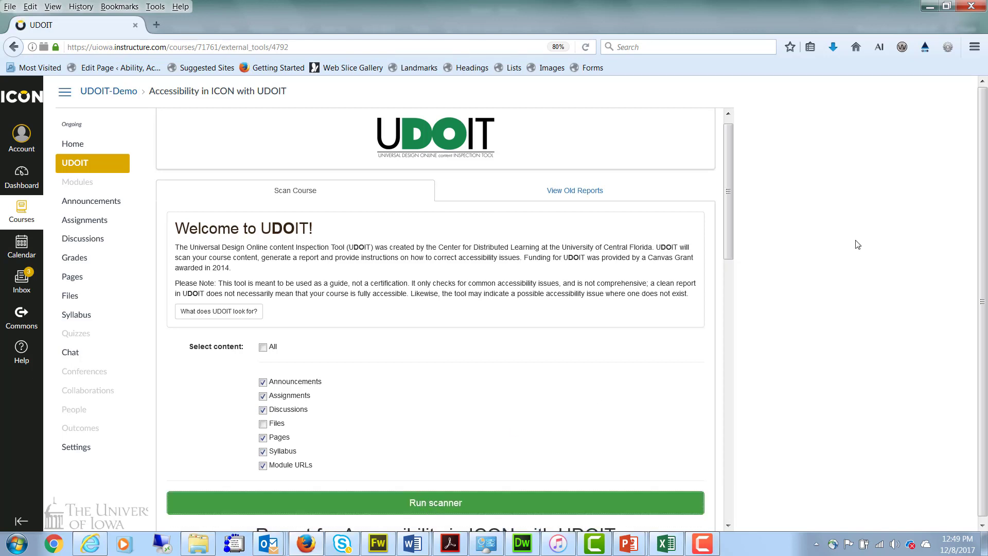
- Review the scan report and examine the error details of the assignment Small Group Writing: Leadership: Group Membership
drag(728, 205, 735, 346)
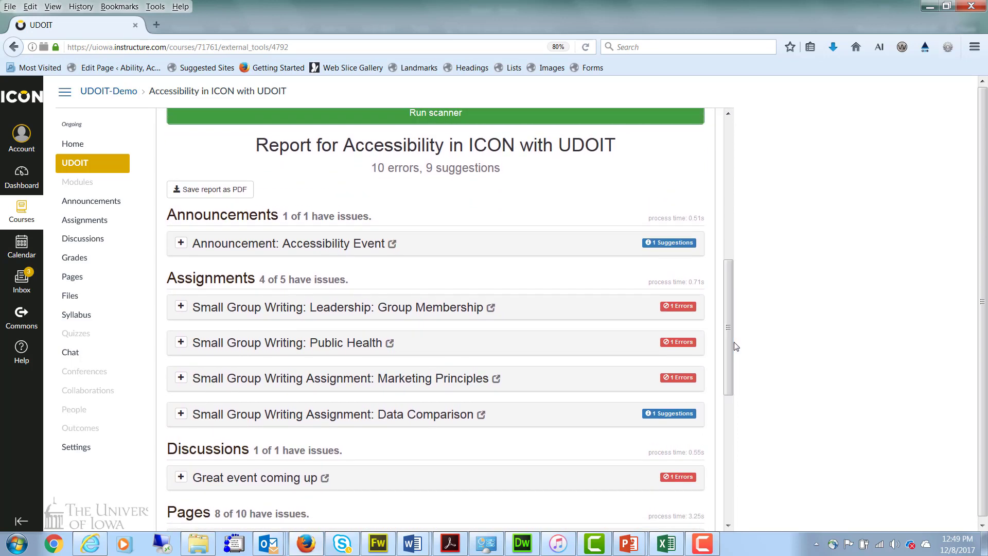
scroll(734, 342, down, 2)
scroll(734, 342, up, 2)
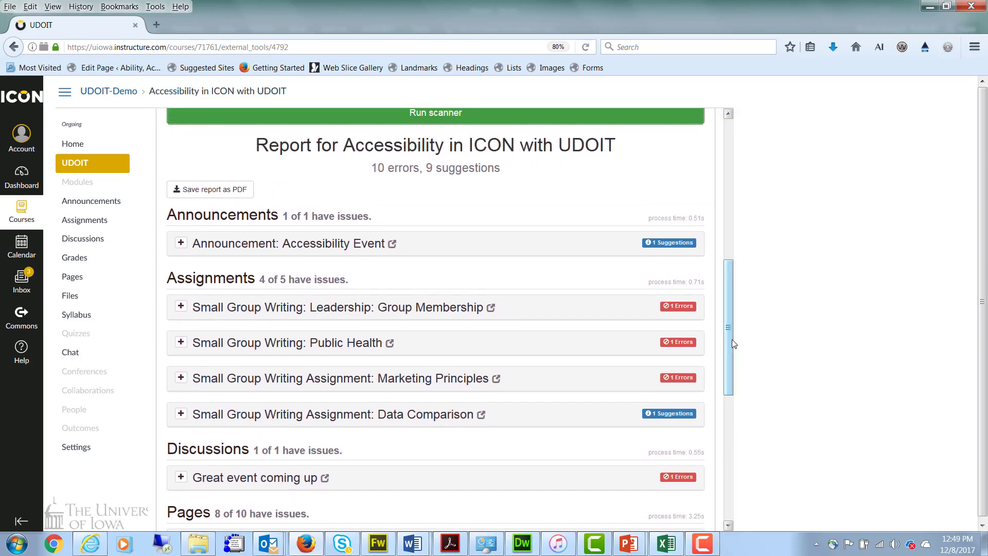
drag(728, 337, 729, 341)
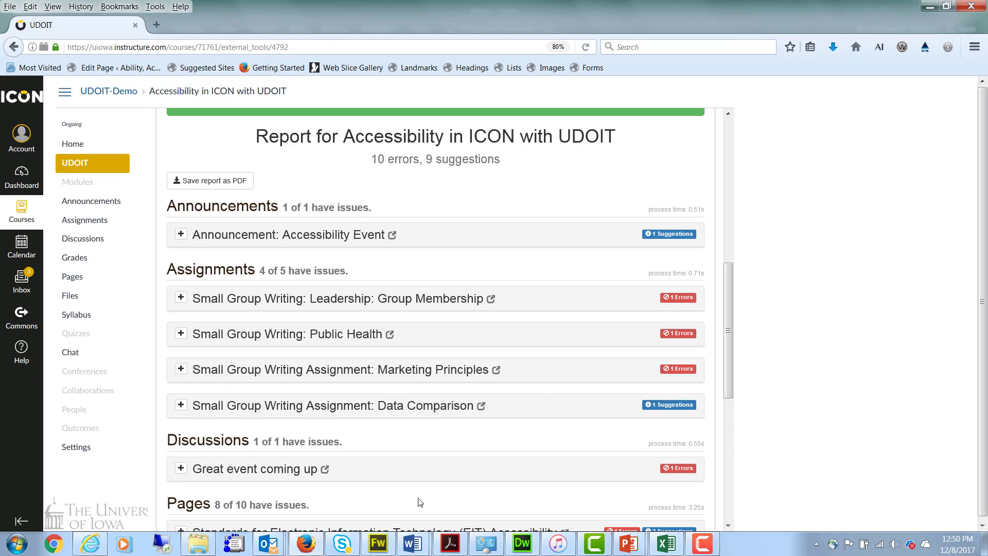
click(183, 298)
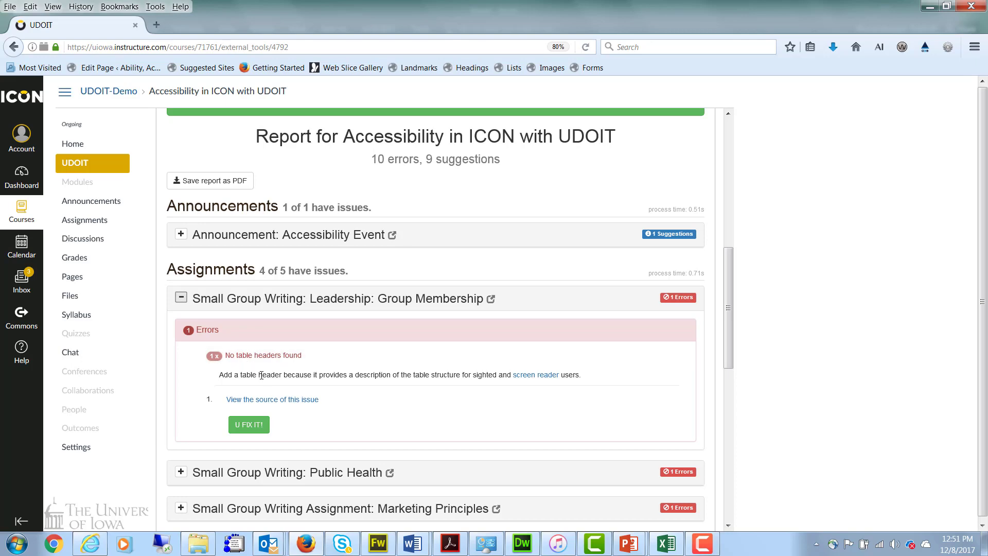
scroll(261, 375, down, 3)
click(182, 192)
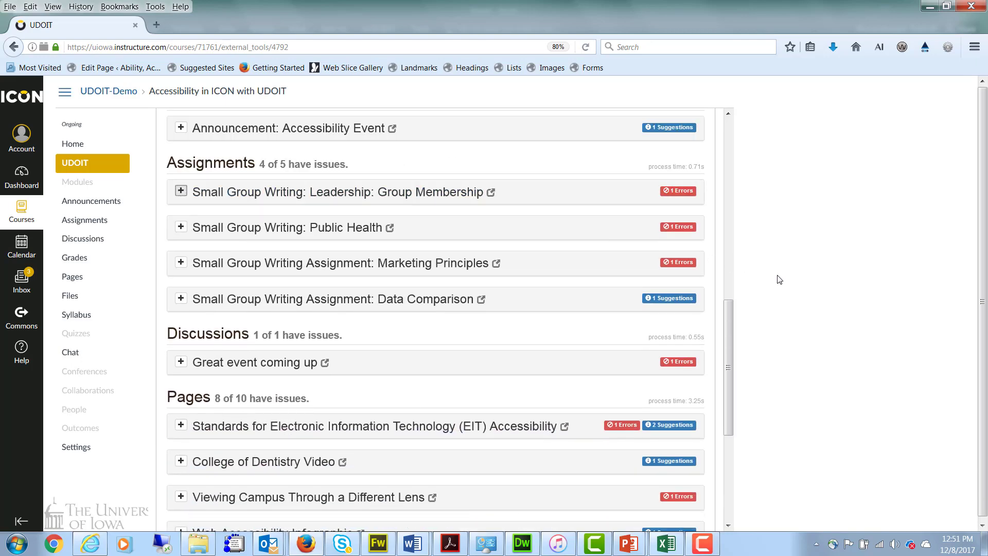
- Inspect the source of the "Headings should contain text" error on the Standards for Electronic Information Technology (EIT) Accessibility page
drag(727, 335, 715, 416)
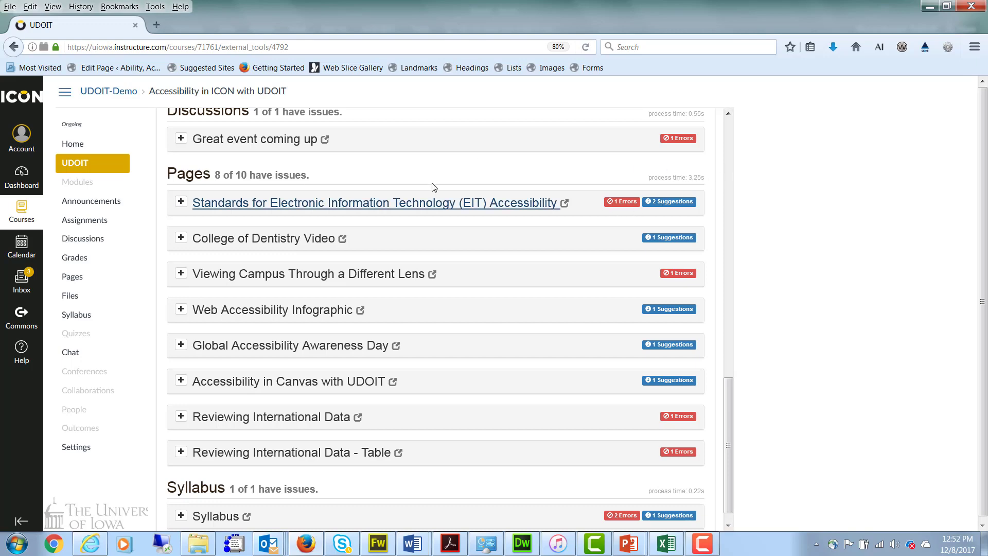
click(181, 203)
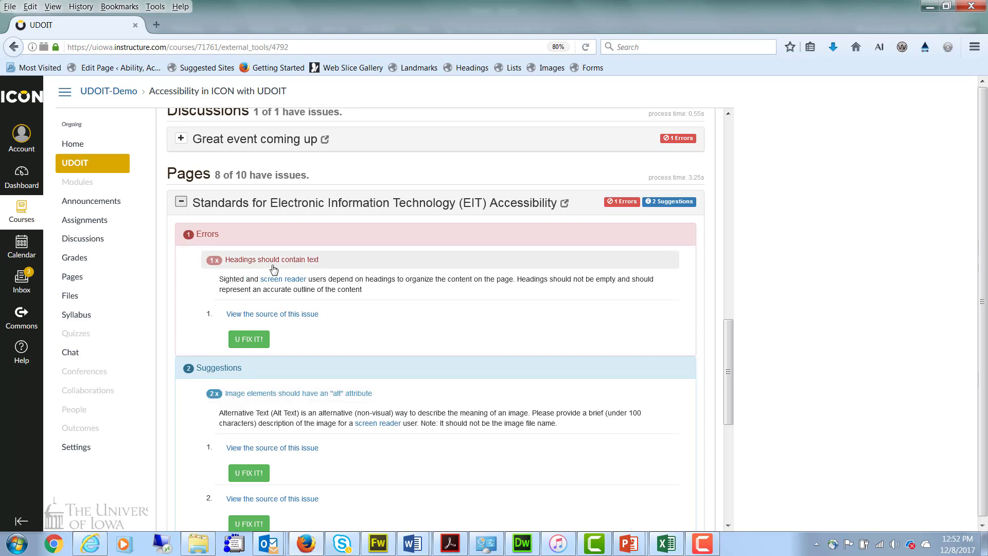
click(261, 315)
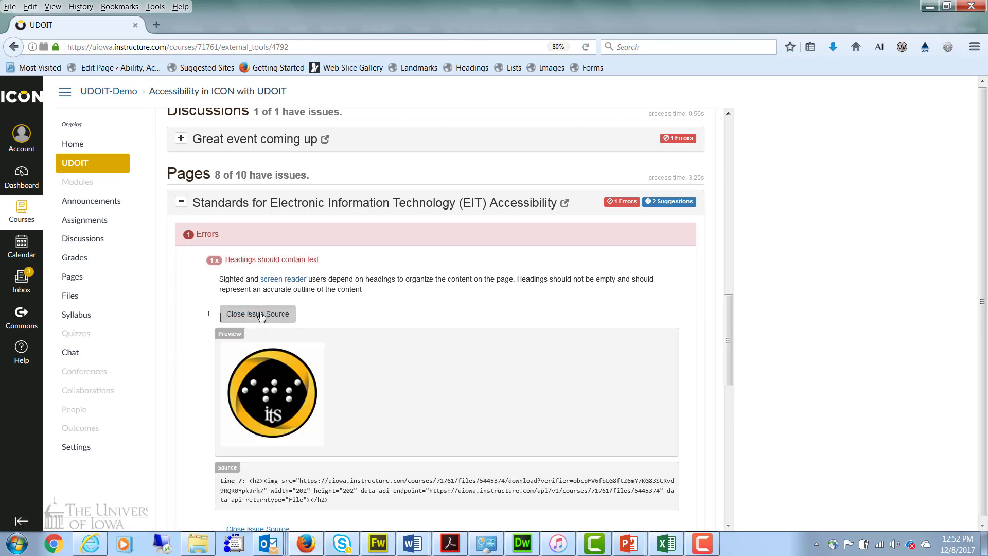
scroll(736, 360, down, 3)
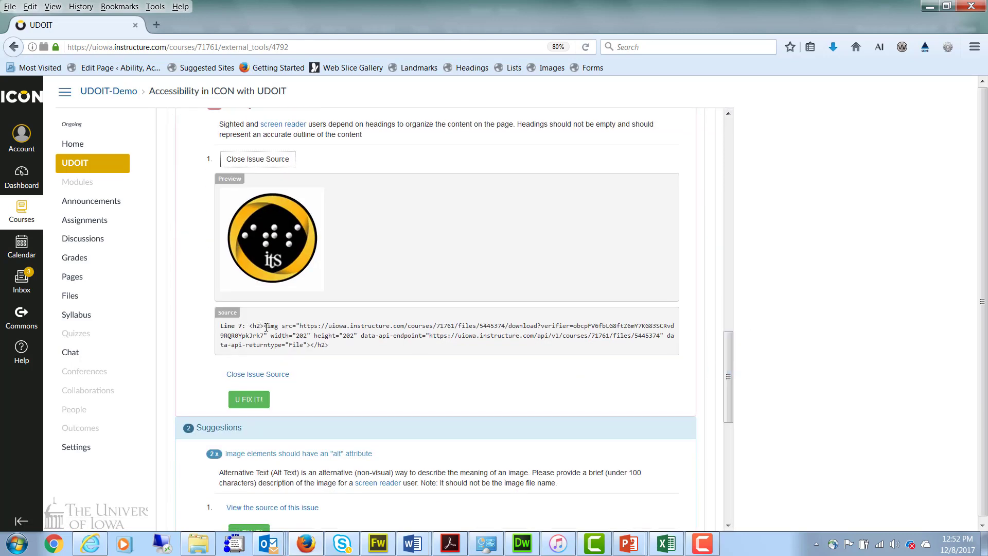
drag(265, 326, 311, 347)
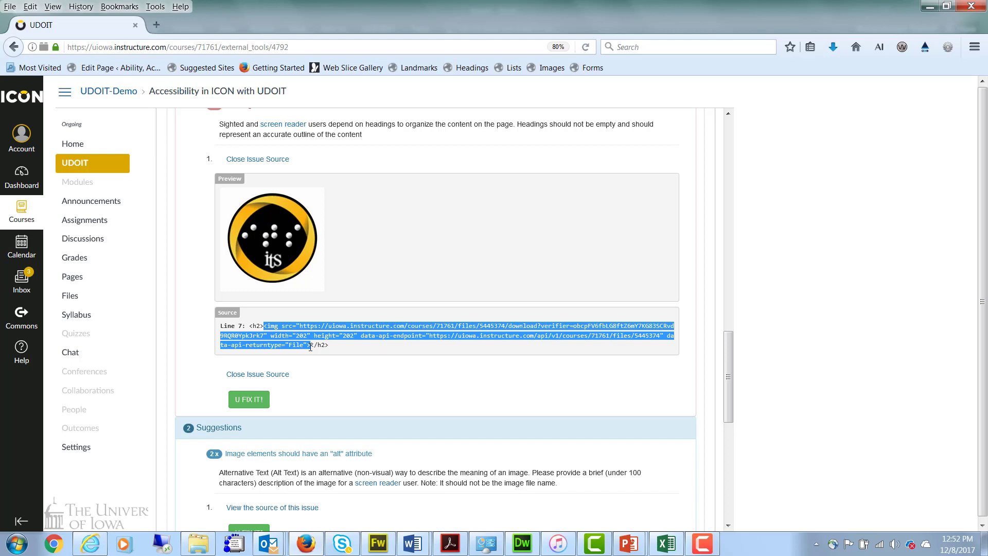
- Fix the heading error by deleting the header completely, and submit the fix
click(297, 394)
click(249, 402)
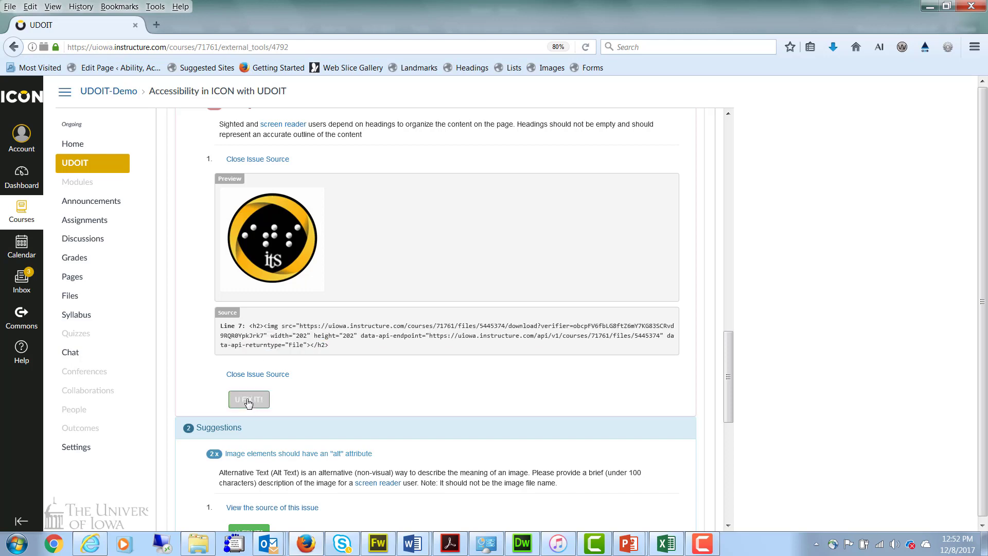
click(248, 398)
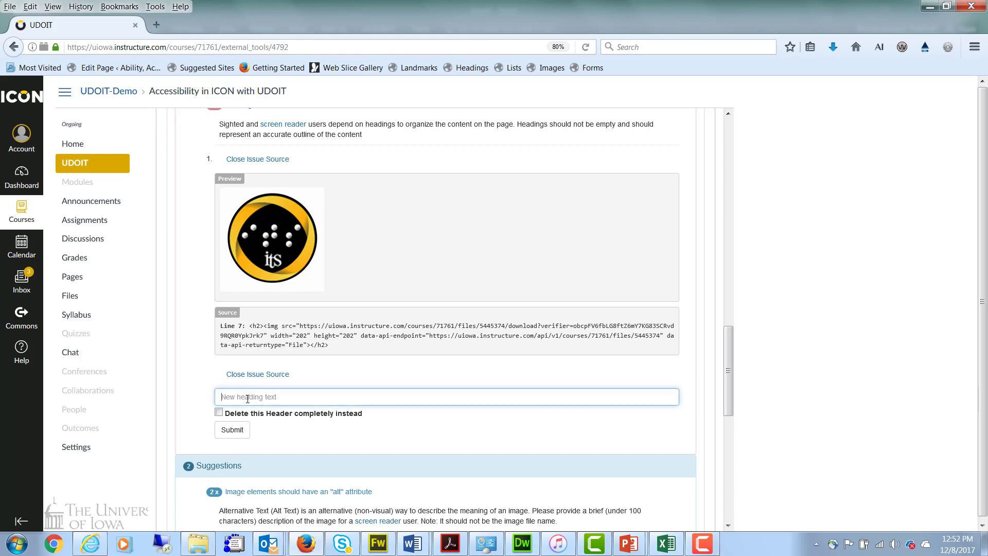
click(219, 412)
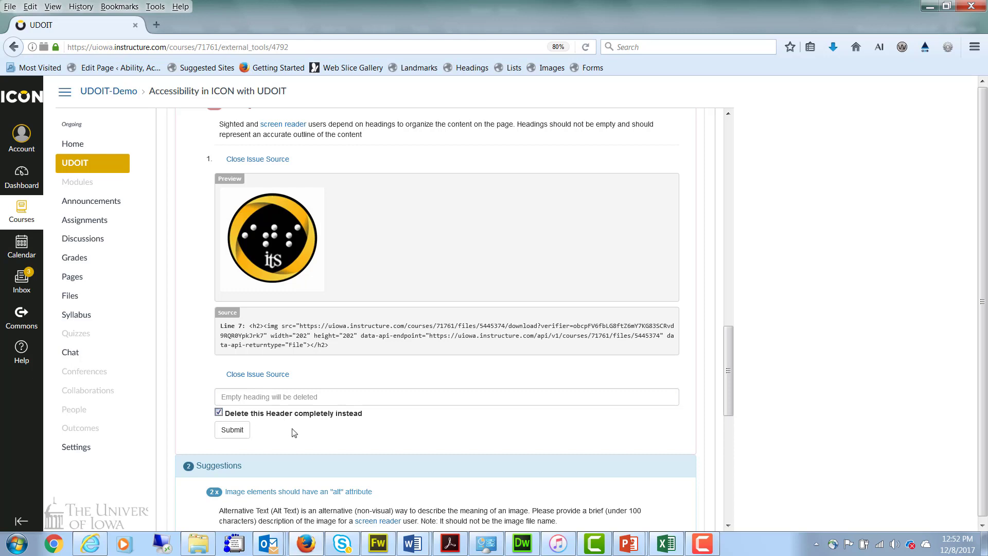
click(232, 430)
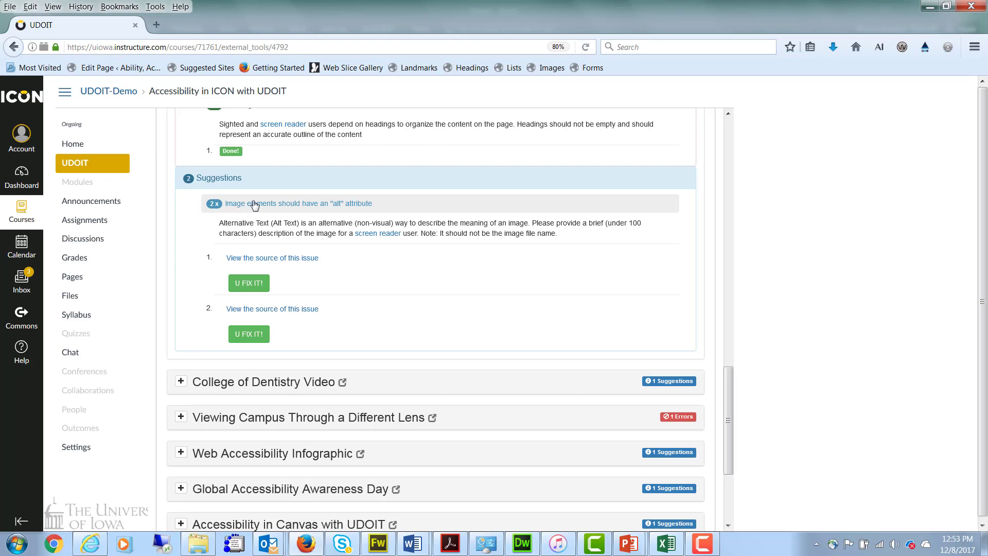
- View the first missing-alt image and submit the alt text "User taking notes on a Braille note taking device" for it
click(267, 261)
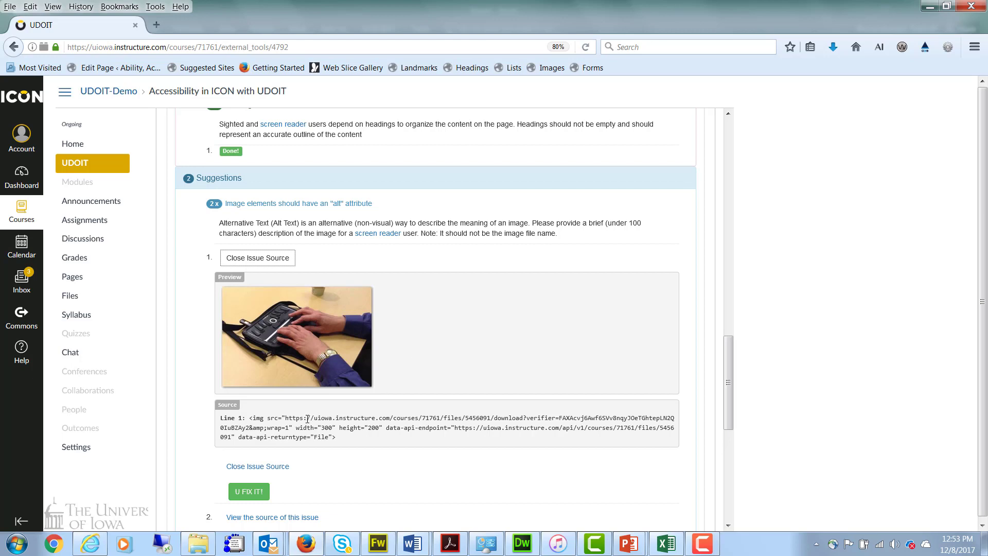
drag(338, 437, 246, 418)
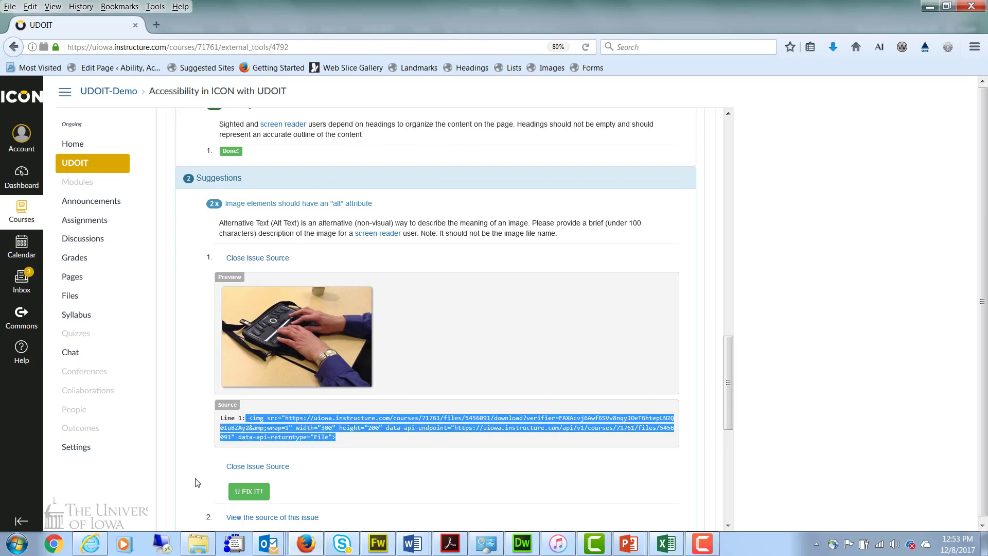
click(253, 491)
click(252, 489)
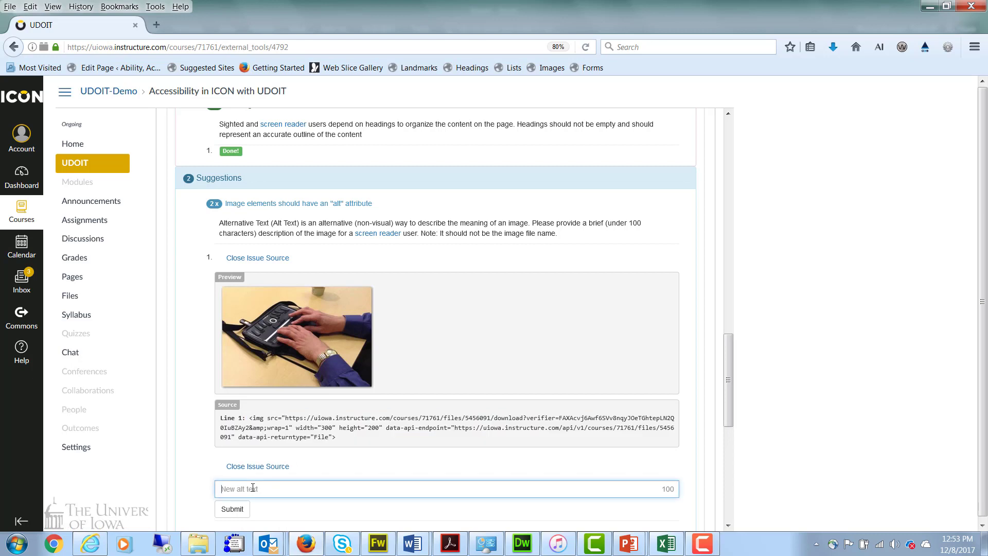
text(User taking notes)
text(on a Braille note taking device)
click(234, 510)
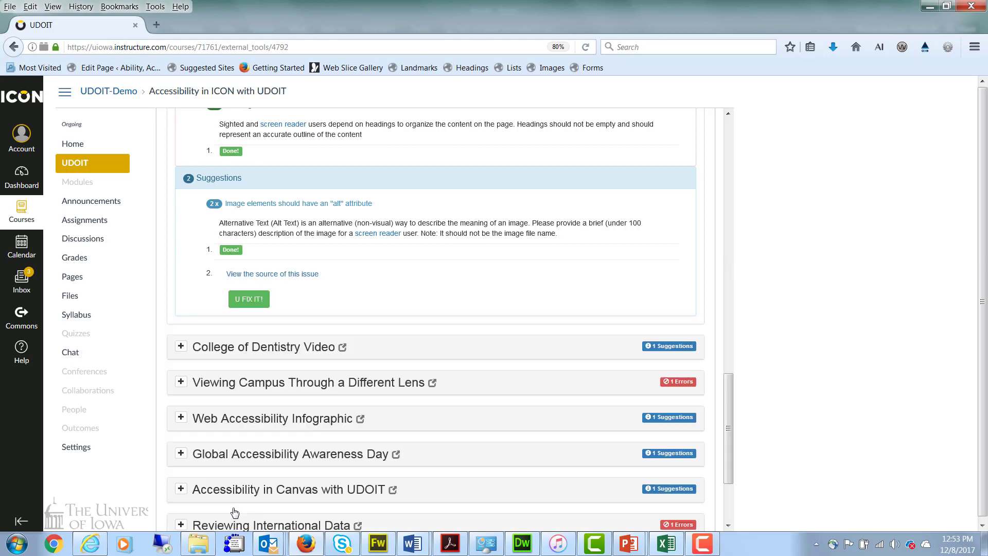
- Give the ITS logo image the alt text "ITS Accessibility Group Logo" and collapse the EIT Accessibility page's results
click(251, 277)
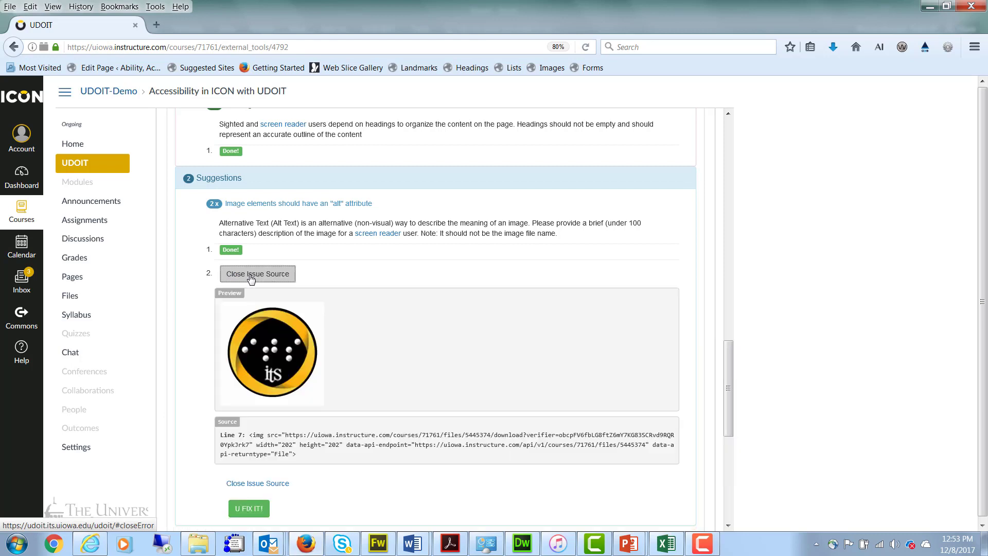
click(250, 508)
click(250, 506)
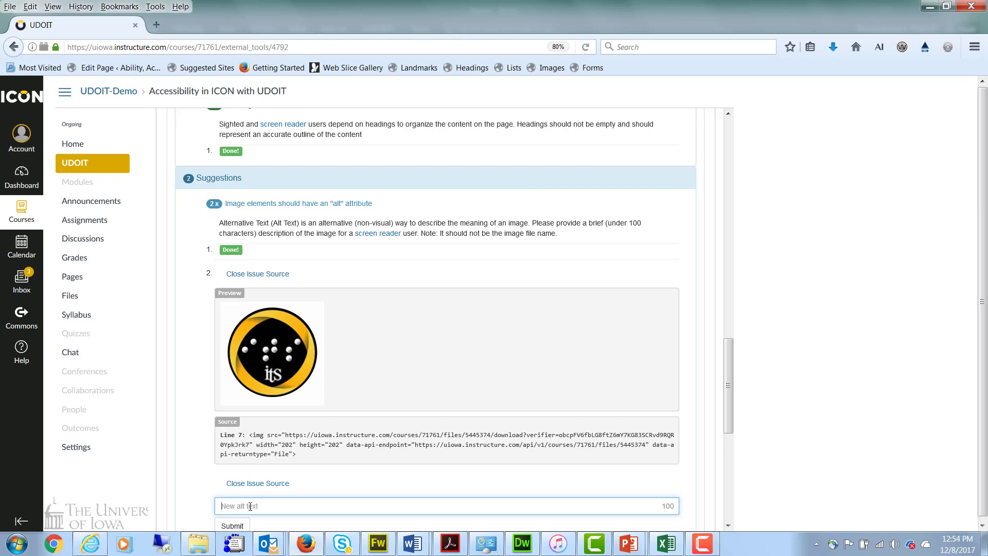
text(ITS  Accessibility)
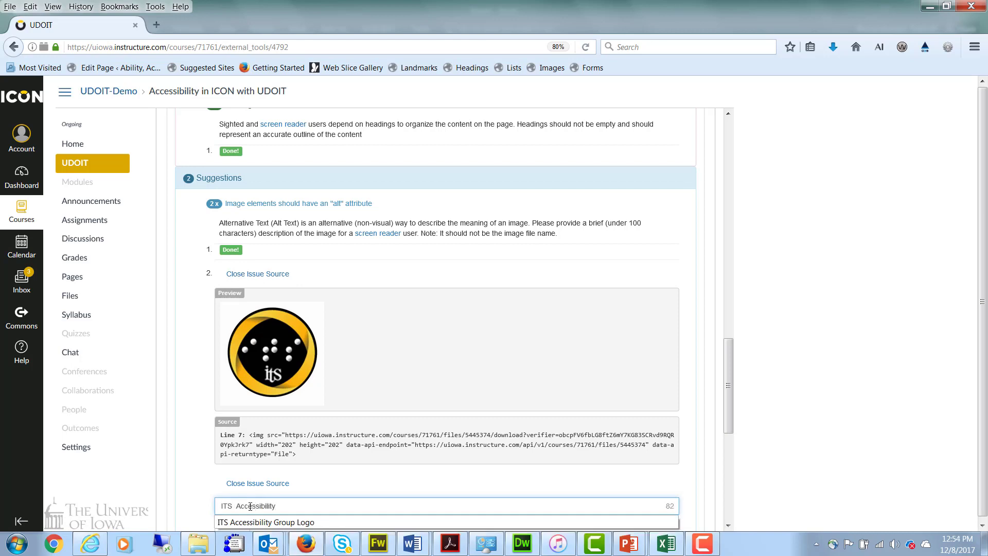
click(265, 522)
scroll(731, 392, down, 3)
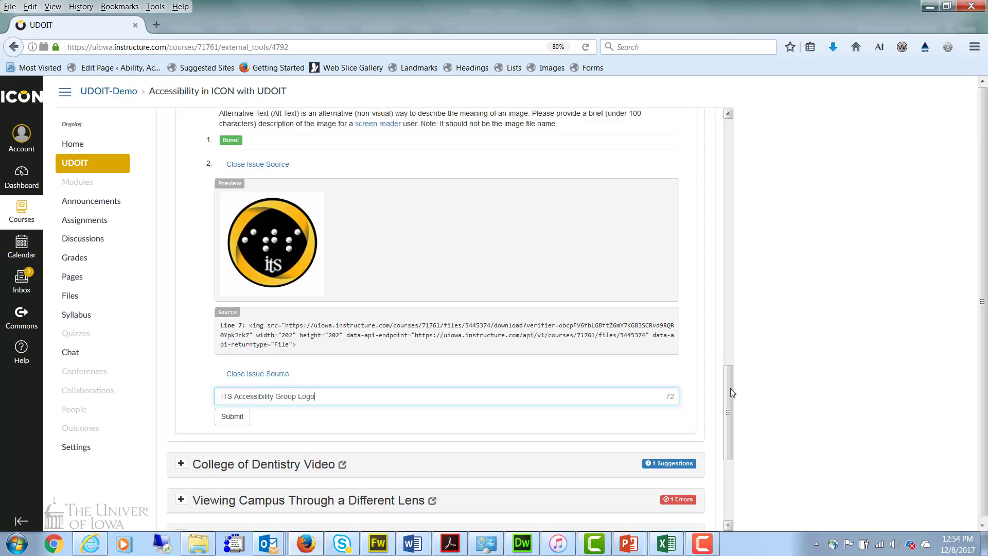
scroll(727, 117, up, 4)
click(181, 177)
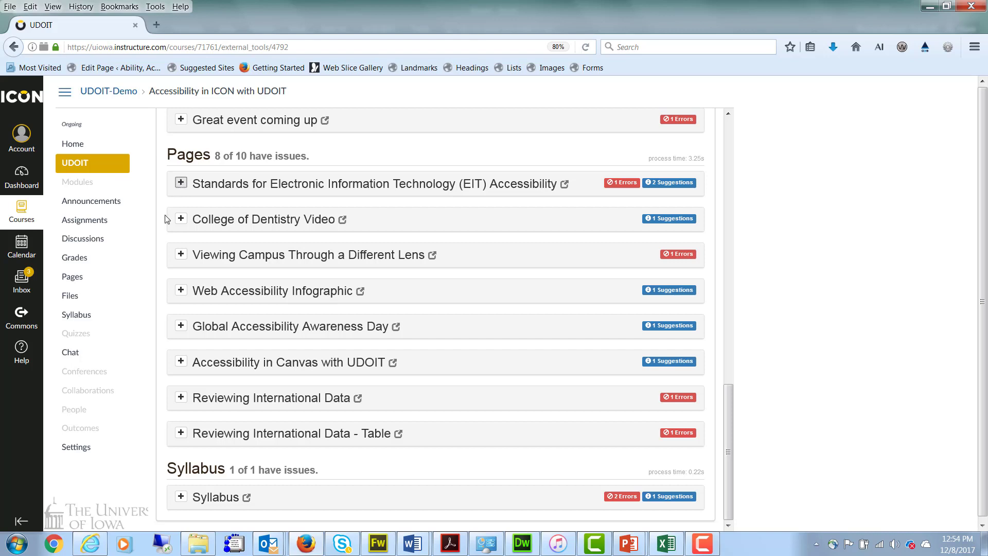
- Inspect the source of the alternative text error on the Reviewing International Data page, checking the chart image's alt attribute
click(181, 256)
click(181, 400)
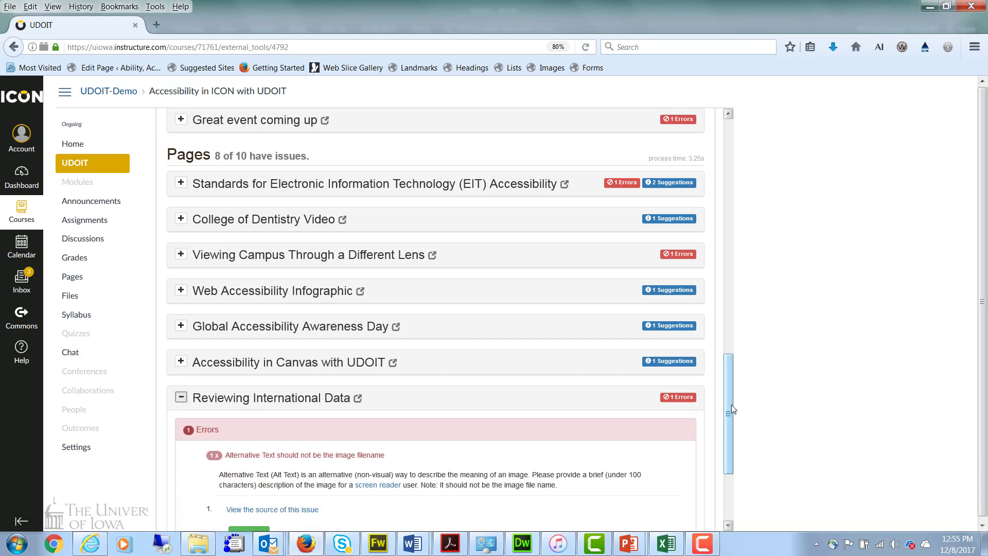
drag(731, 405, 730, 445)
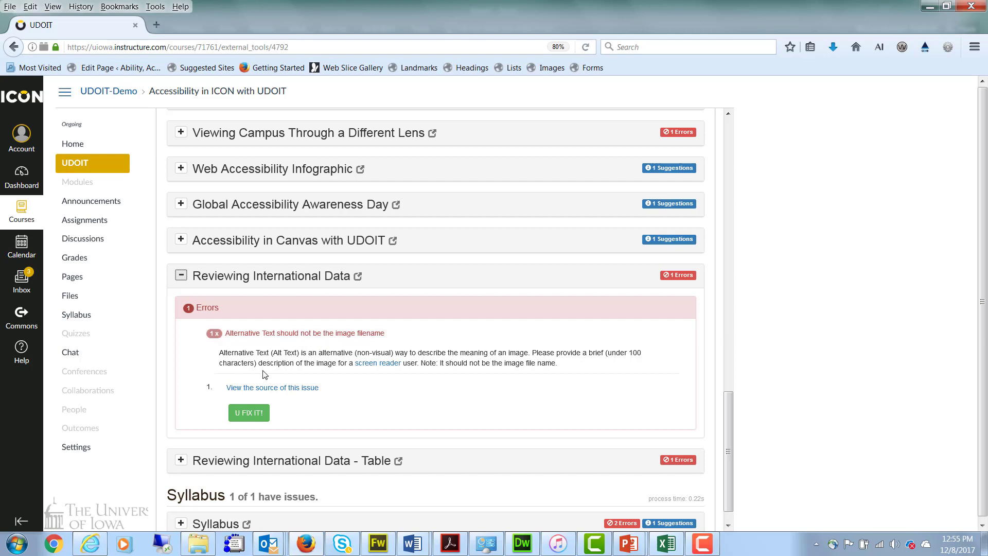
click(260, 390)
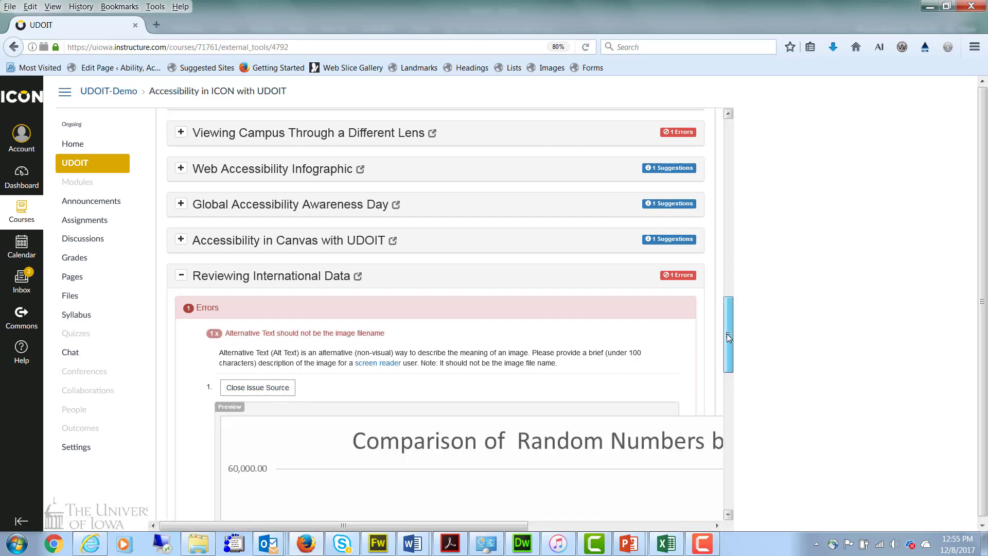
drag(727, 333, 732, 452)
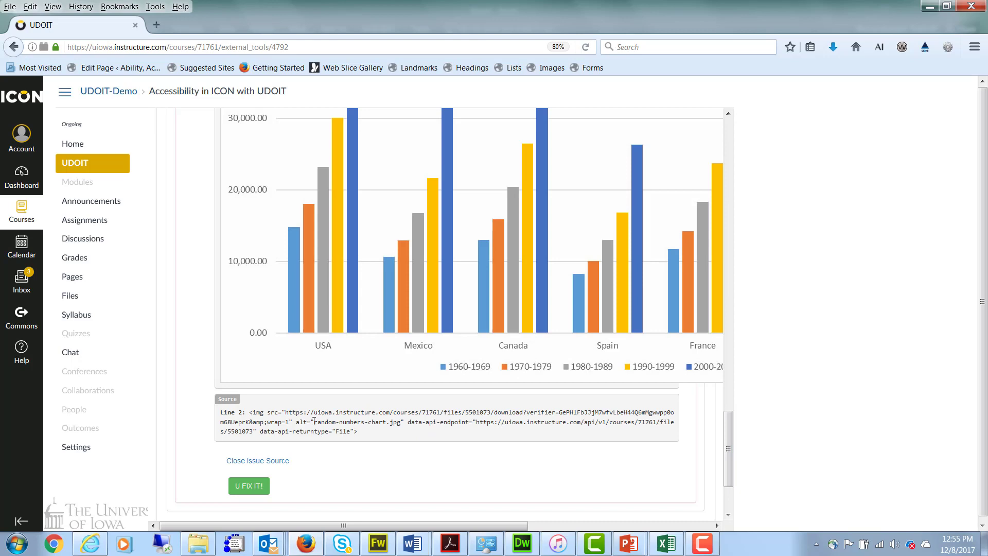
drag(315, 422, 401, 423)
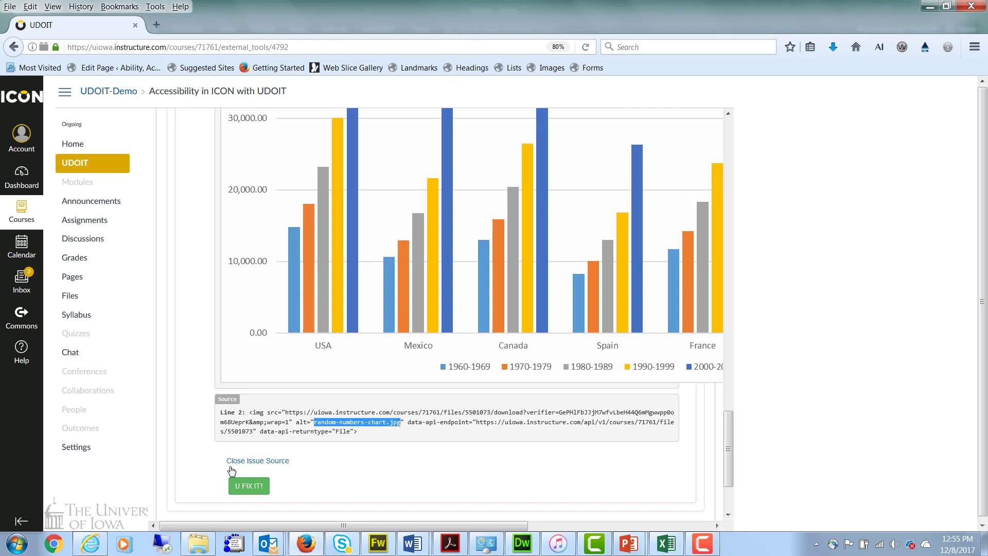
- Submit the chart's new alt text "Comparison of Random Numbers by Decade" and collapse the Reviewing International Data results
click(242, 486)
scroll(247, 464, down, 1)
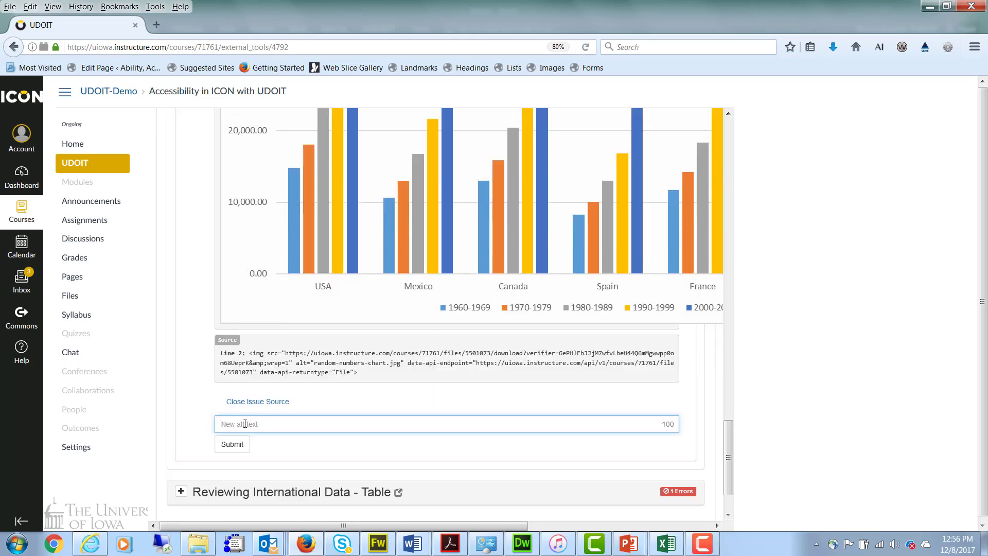
click(245, 424)
text(Comparison of Random Numbers )
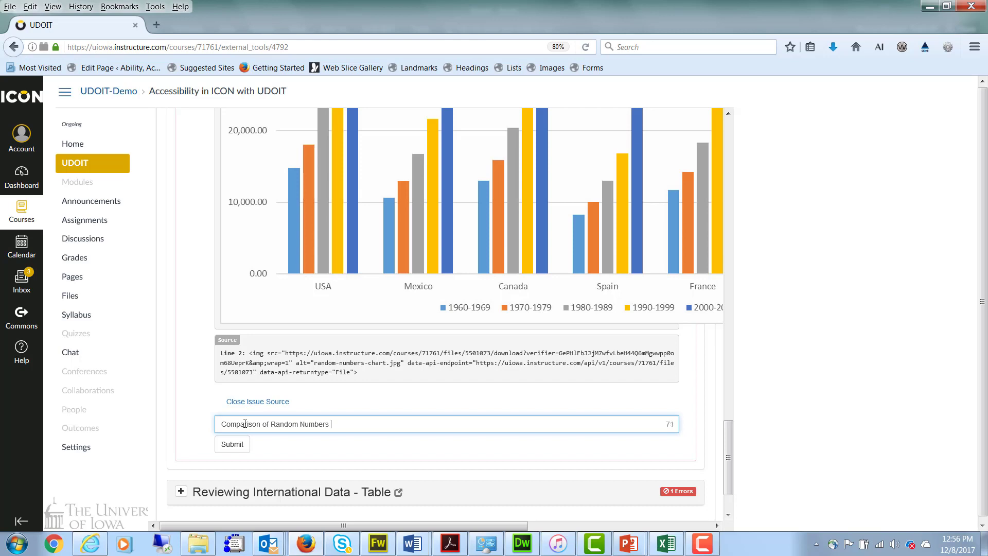
text(by Decade)
click(241, 445)
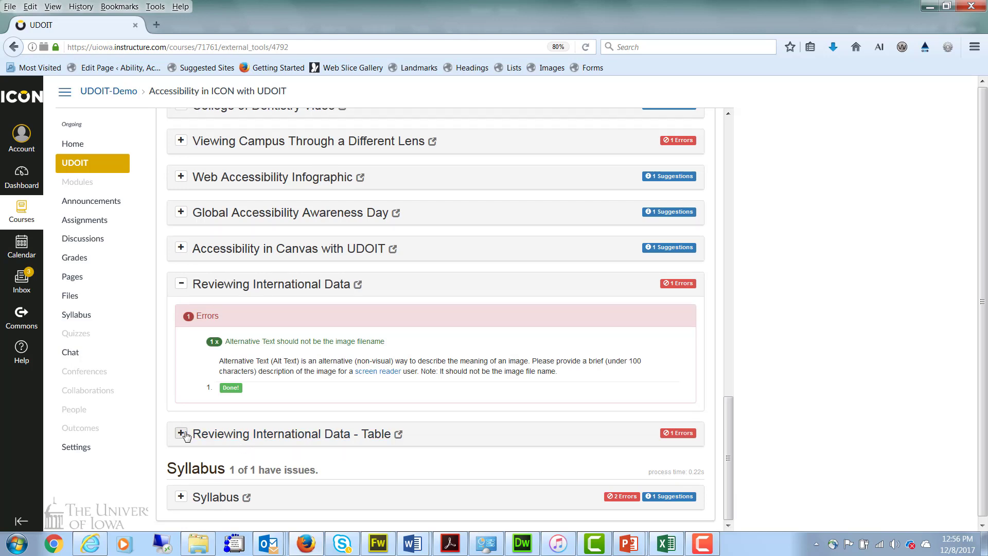
click(180, 284)
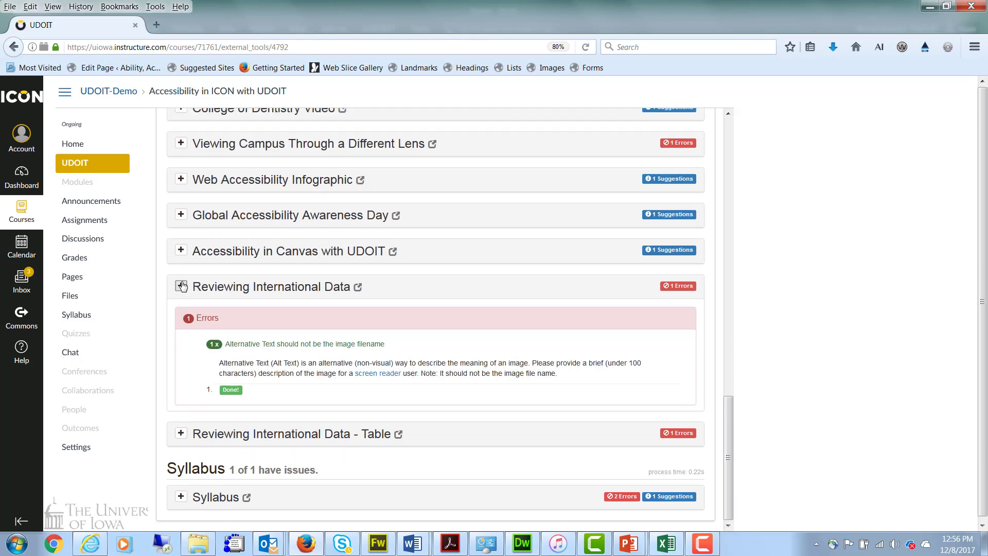
- Inspect the source of the missing table headers error on the Reviewing International Data - Table page, checking the table's first-row markup
click(181, 433)
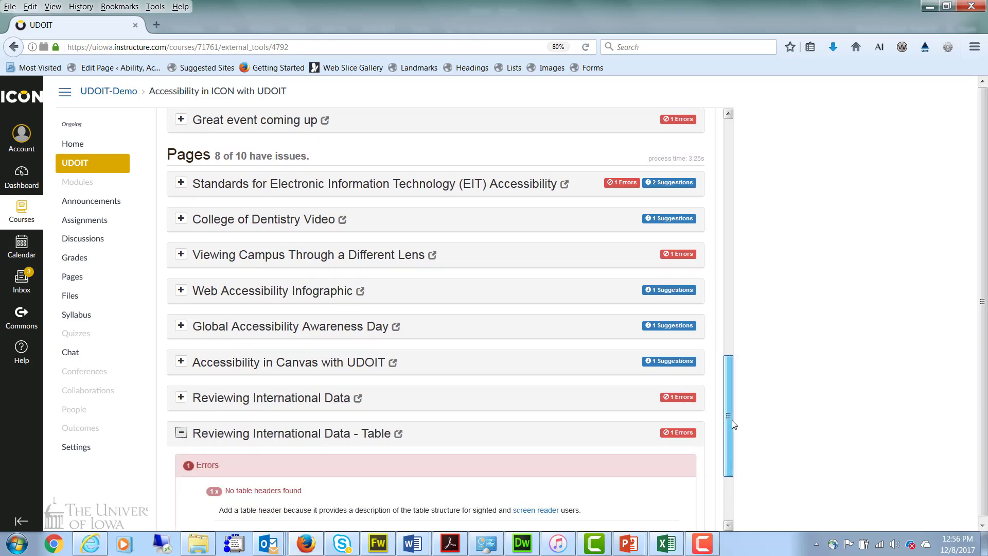
drag(732, 420, 734, 502)
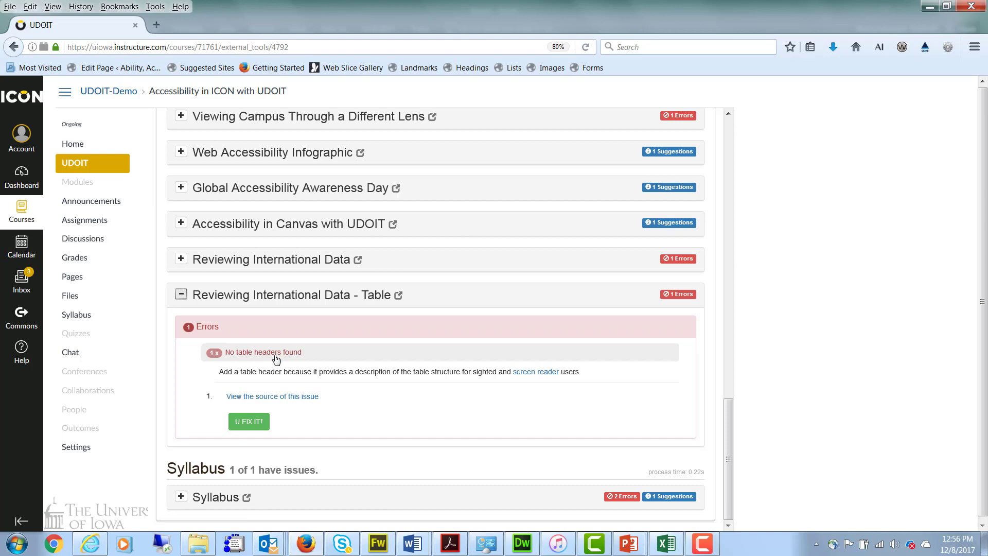
click(253, 396)
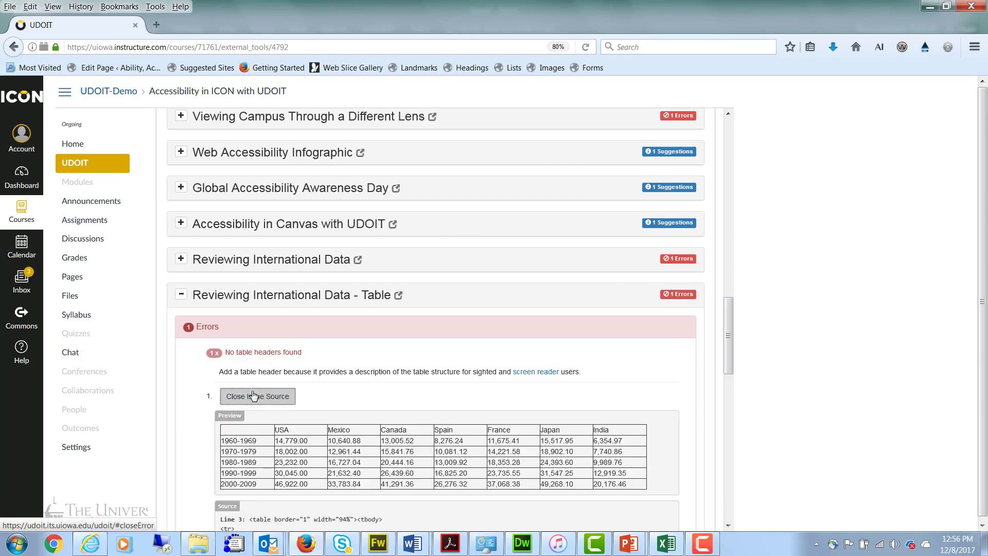
drag(727, 339, 742, 389)
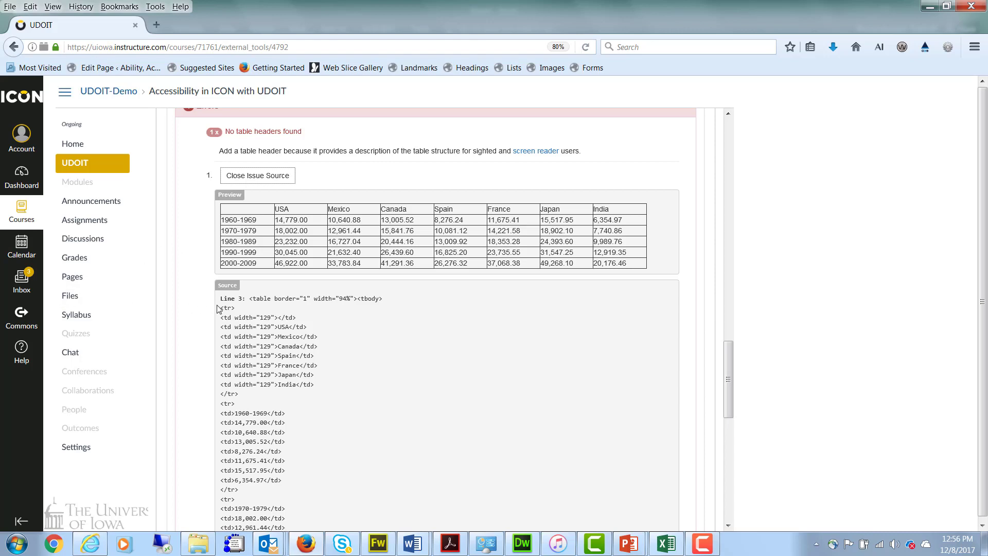
drag(249, 299, 302, 400)
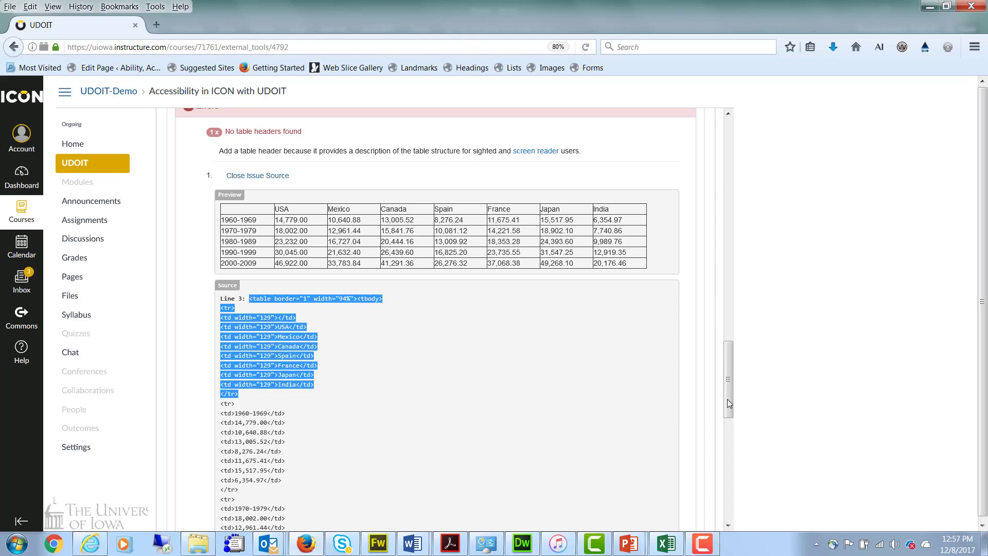
drag(728, 395, 725, 507)
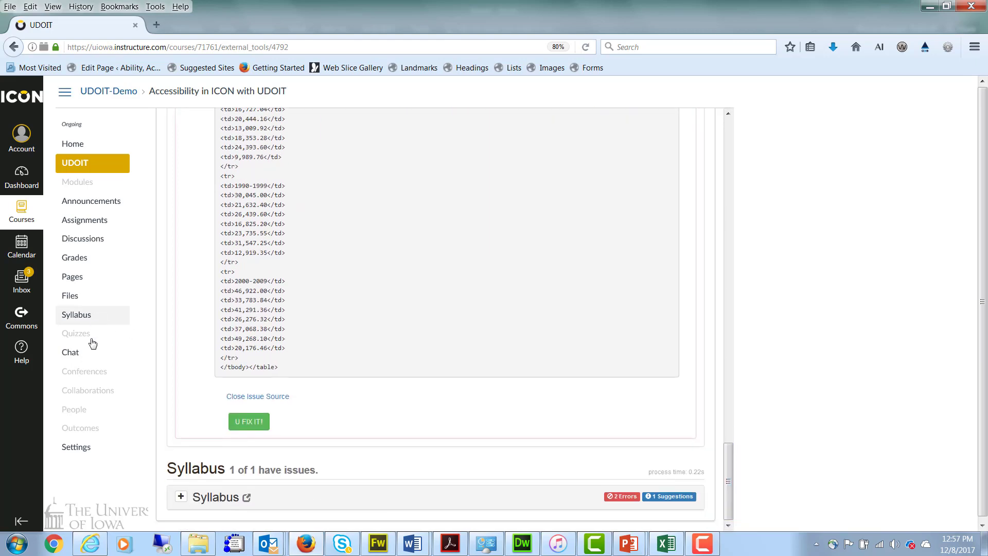
click(244, 396)
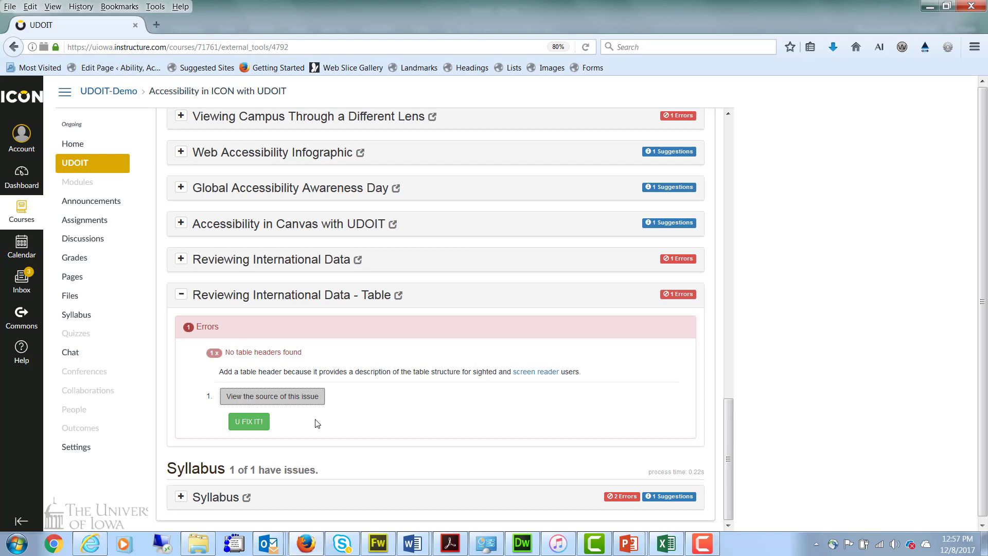
- Fix the missing table headers by submitting "The first row" as the header, and collapse the Reviewing International Data - Table results
click(245, 421)
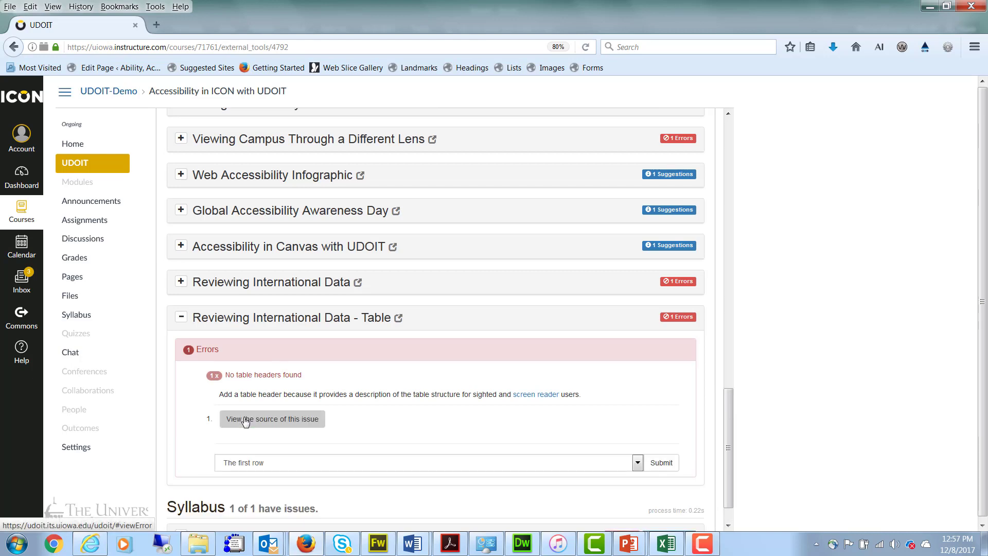
click(445, 466)
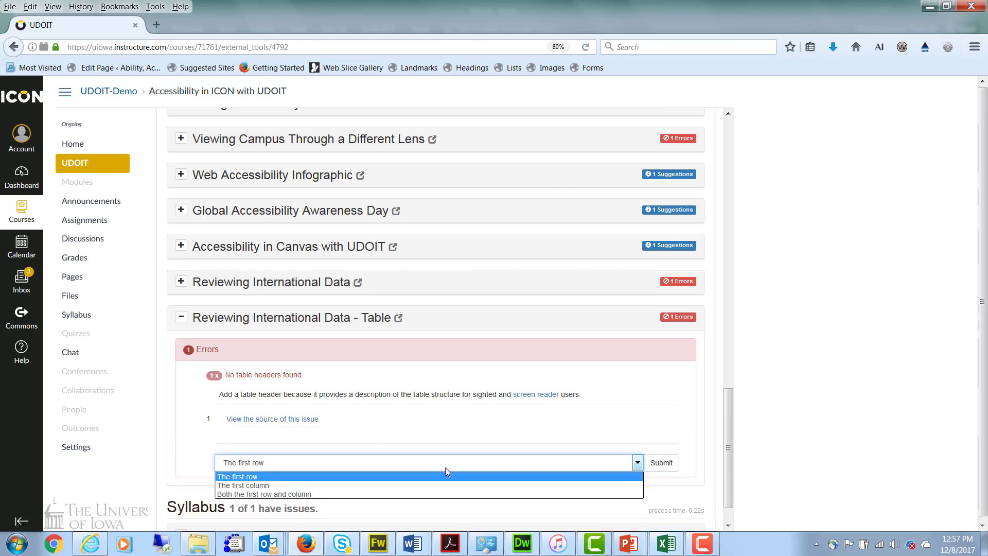
click(232, 475)
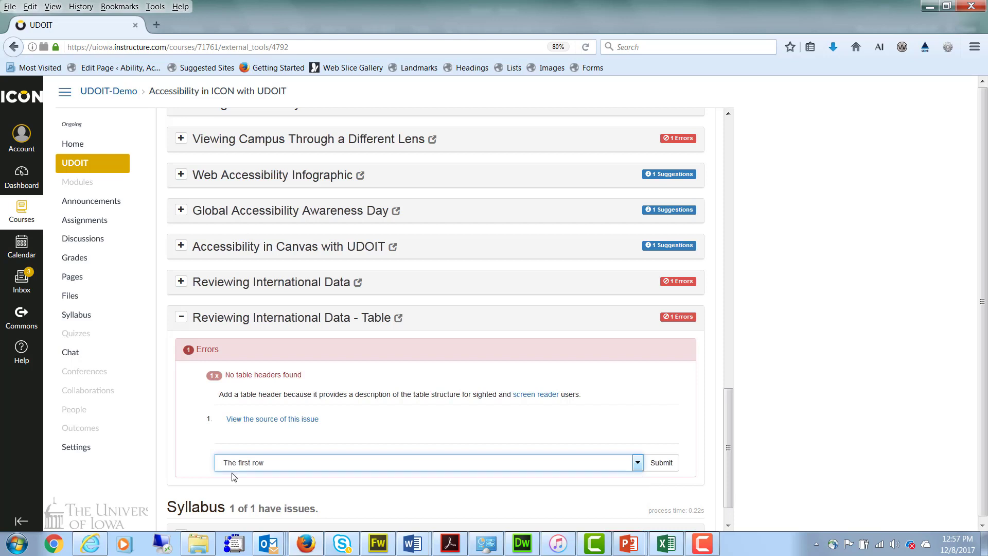
click(662, 463)
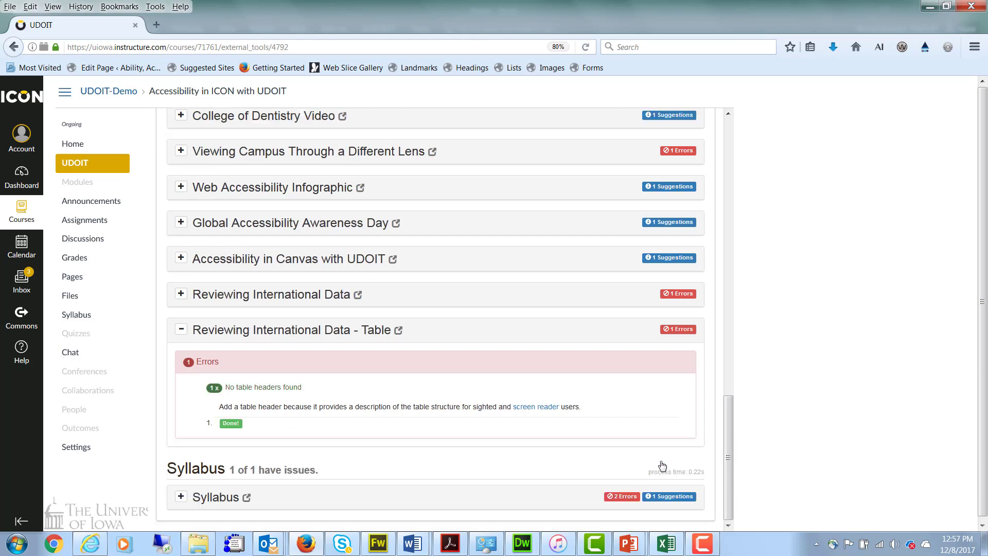
click(180, 330)
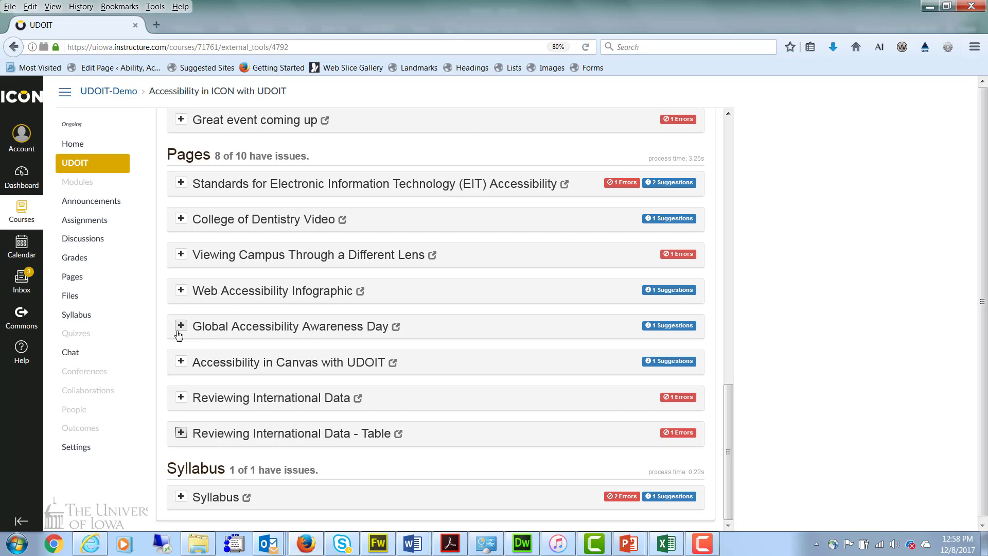
- Look over the existing report's sections and rerun the scan with all course content selected
drag(728, 456, 711, 313)
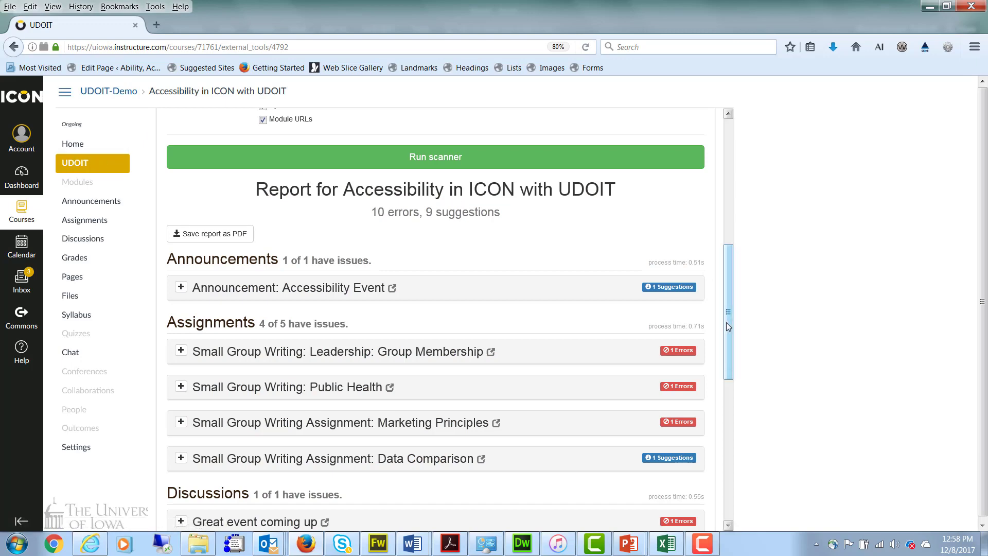
drag(726, 323, 729, 401)
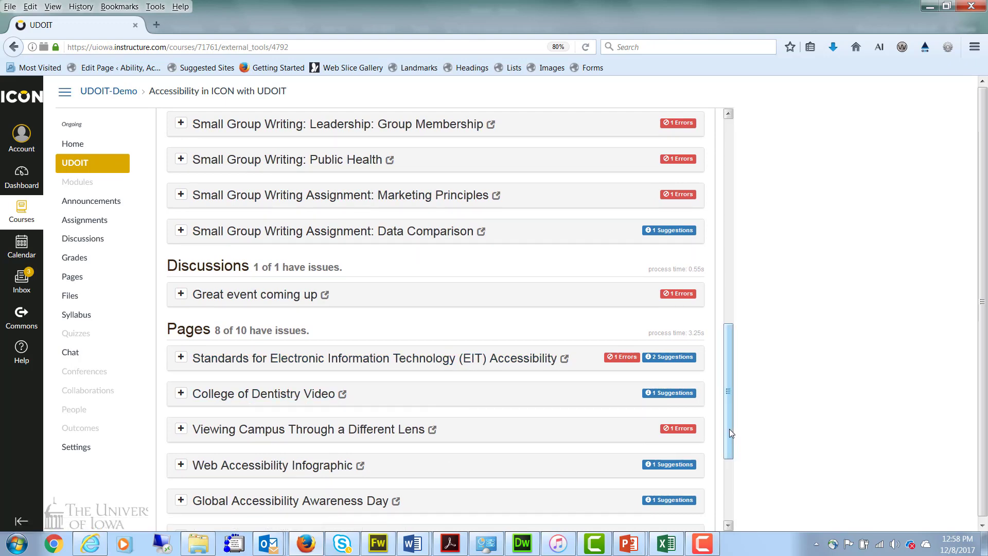
drag(730, 432, 730, 485)
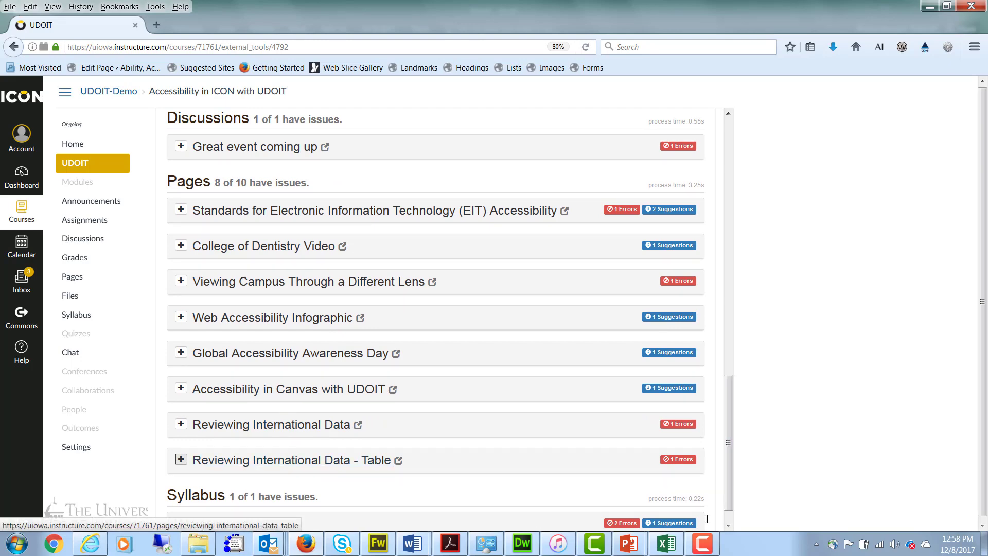
drag(730, 489, 717, 232)
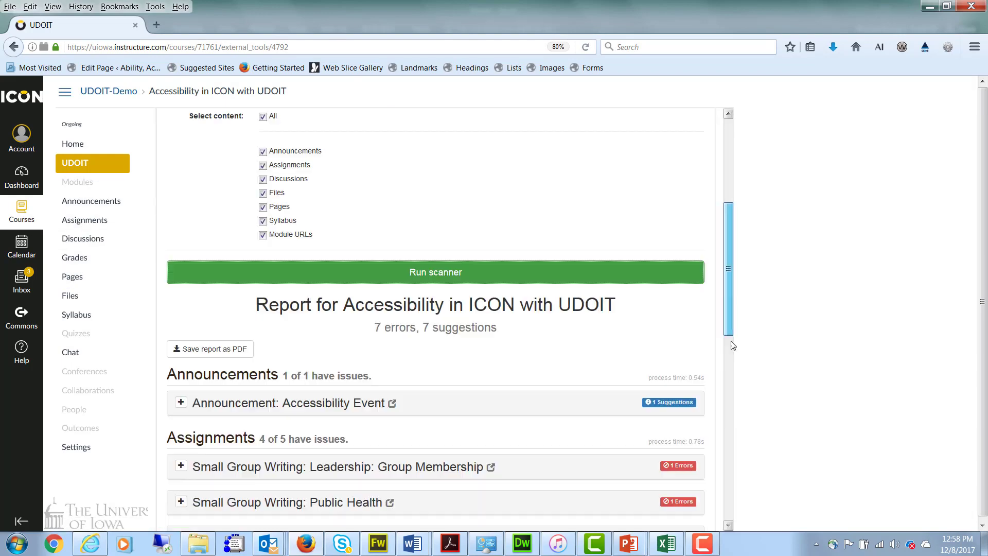
- Review the new scan report from Assignments through Syllabus, checking which pages still have issues, and return to the scan settings
scroll(733, 345, down, 7)
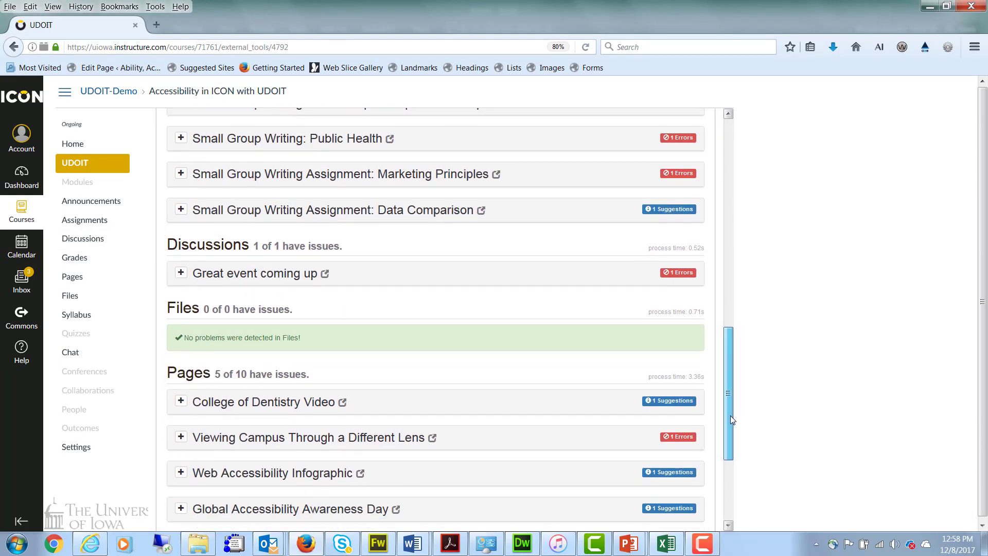
scroll(731, 426, down, 2)
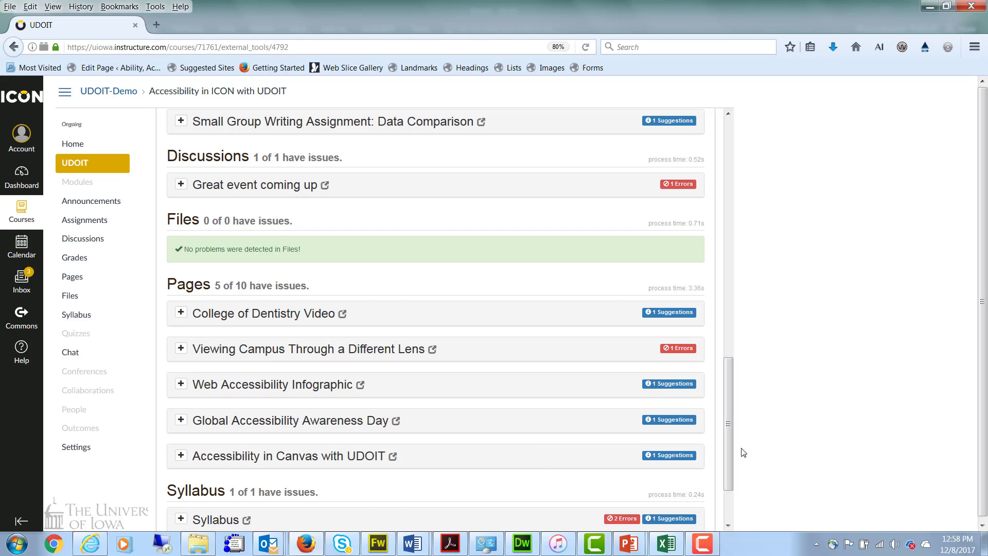
drag(728, 450, 694, 173)
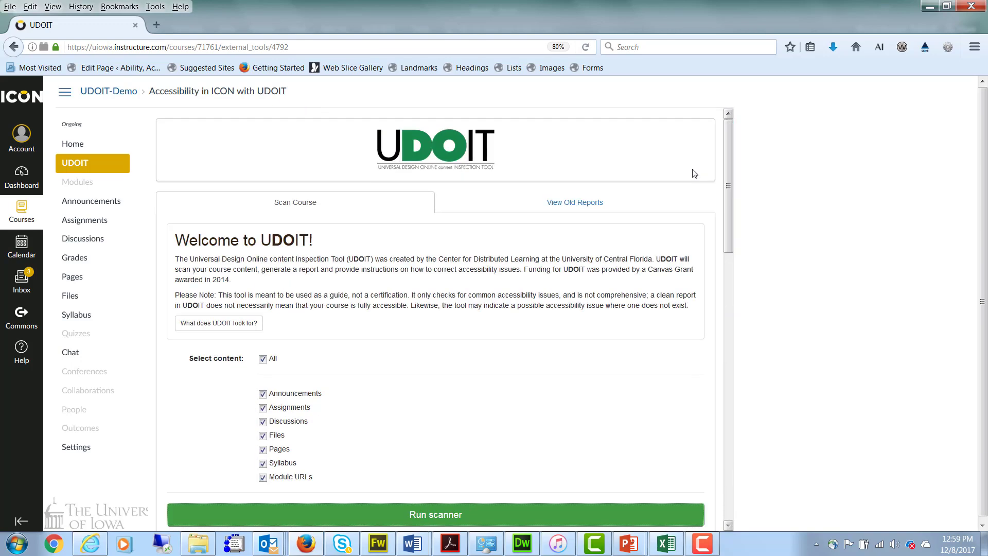